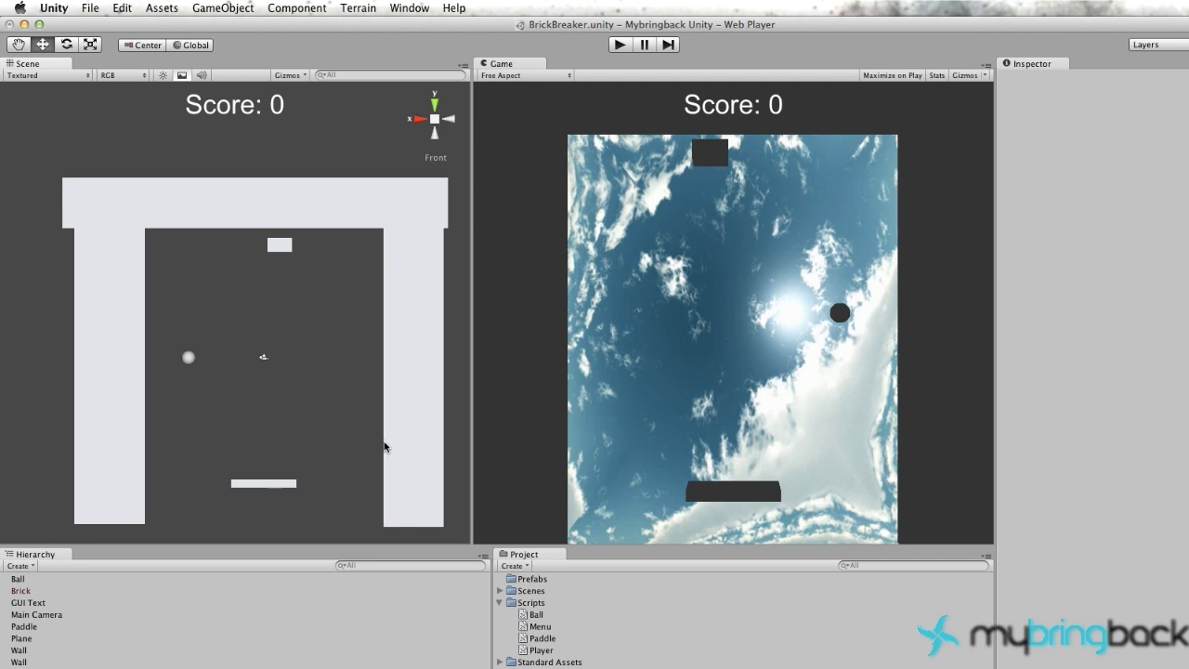
- Move the Brick lower and sideways to sit just below the top wall, then switch to Back view
{"action": "left_click", "coordinate": [711, 156]}
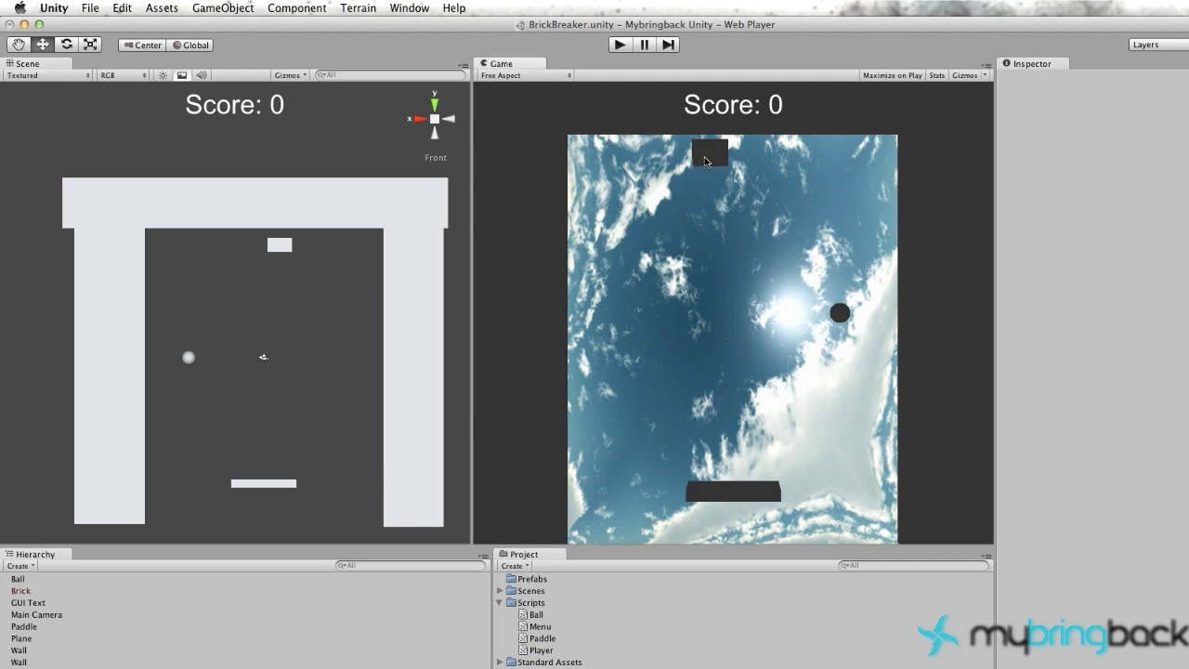
{"action": "left_click", "coordinate": [279, 245]}
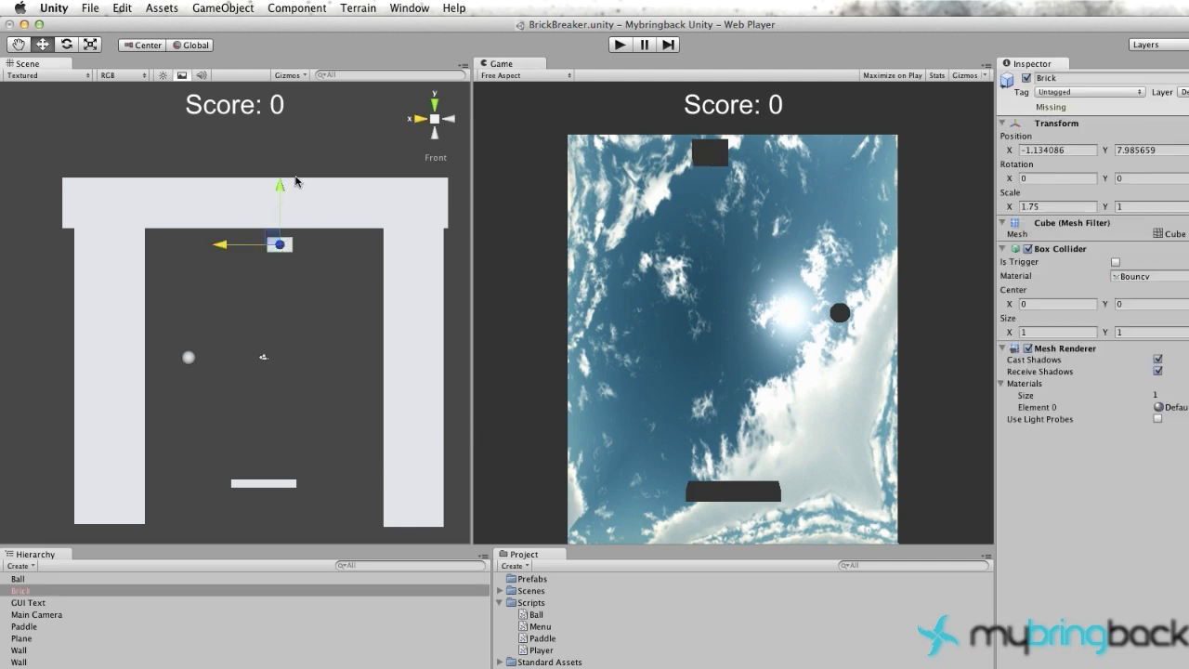
{"action": "left_click_drag", "start_coordinate": [279, 187], "coordinate": [279, 209]}
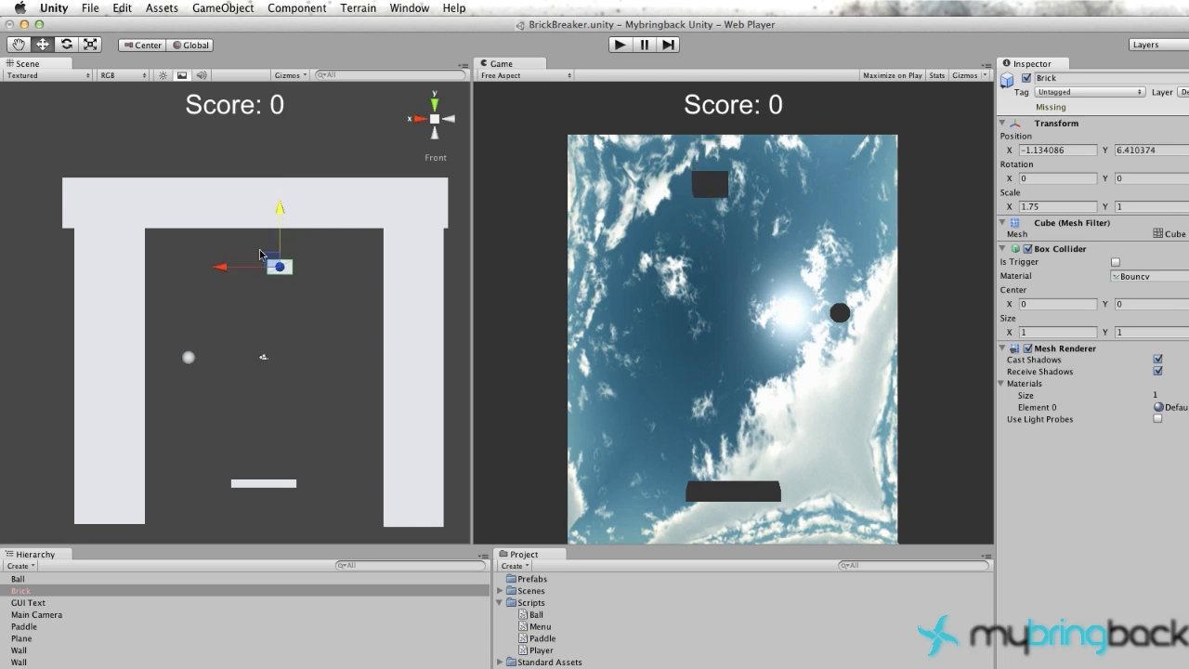
{"action": "left_click_drag", "start_coordinate": [228, 271], "coordinate": [120, 271]}
{"action": "left_click", "coordinate": [415, 121]}
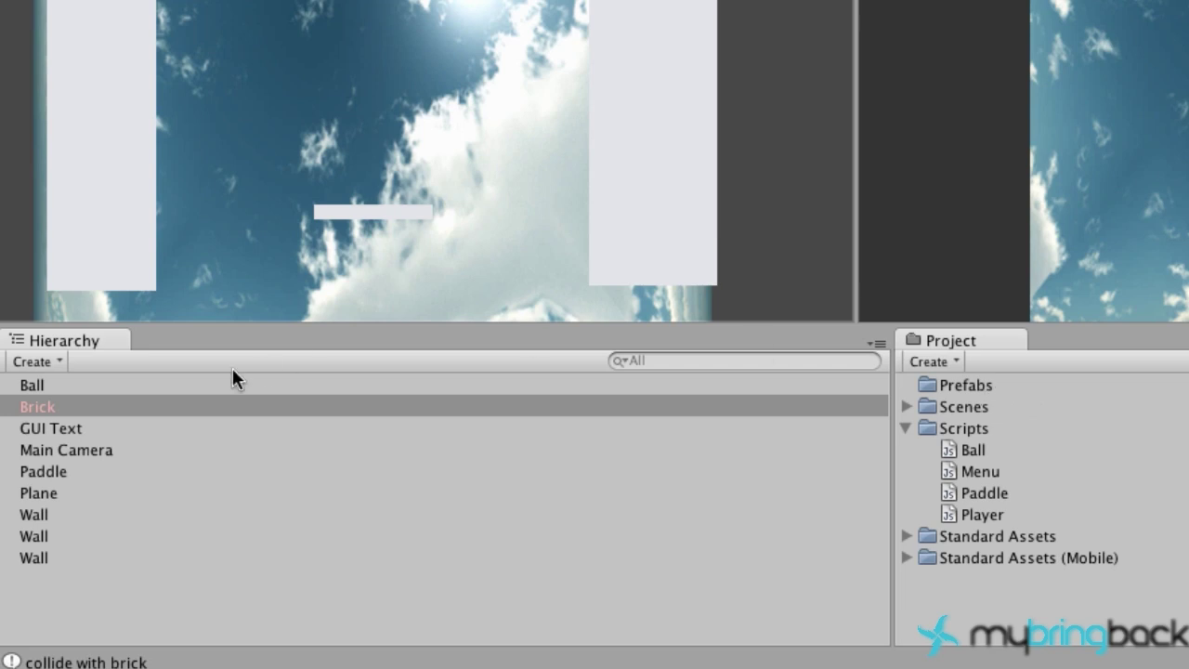
- Save Brick as a prefab in the Prefabs folder and duplicate the Brick object twice
{"action": "left_click_drag", "start_coordinate": [44, 406], "coordinate": [936, 387]}
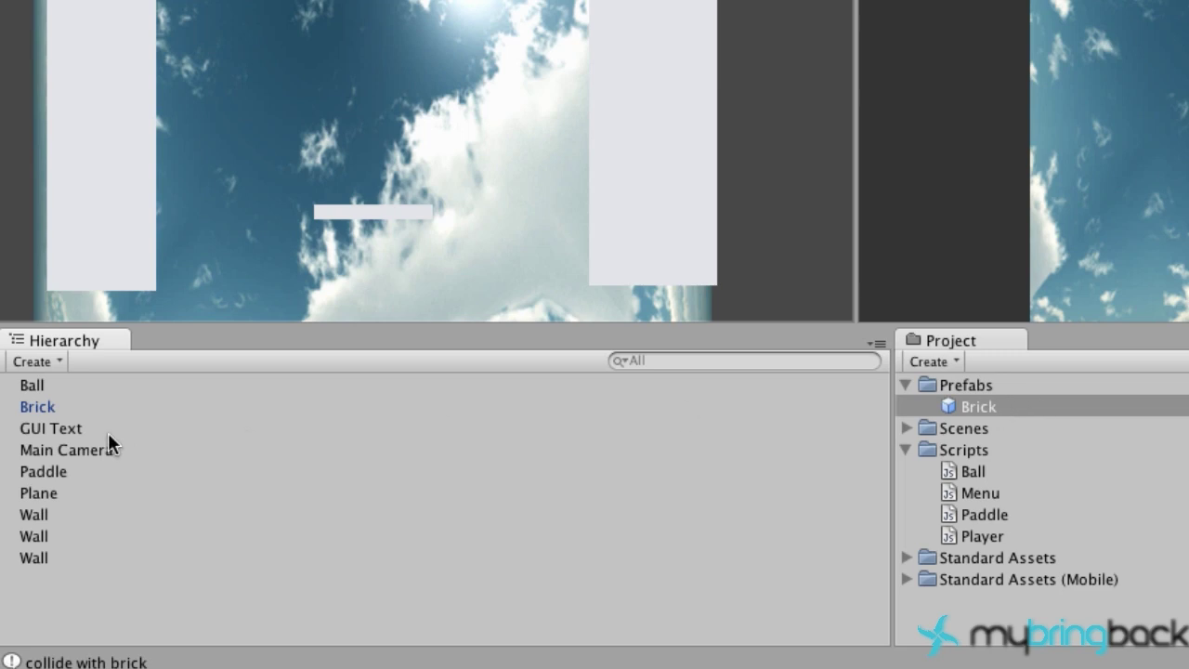
{"action": "left_click", "coordinate": [41, 410]}
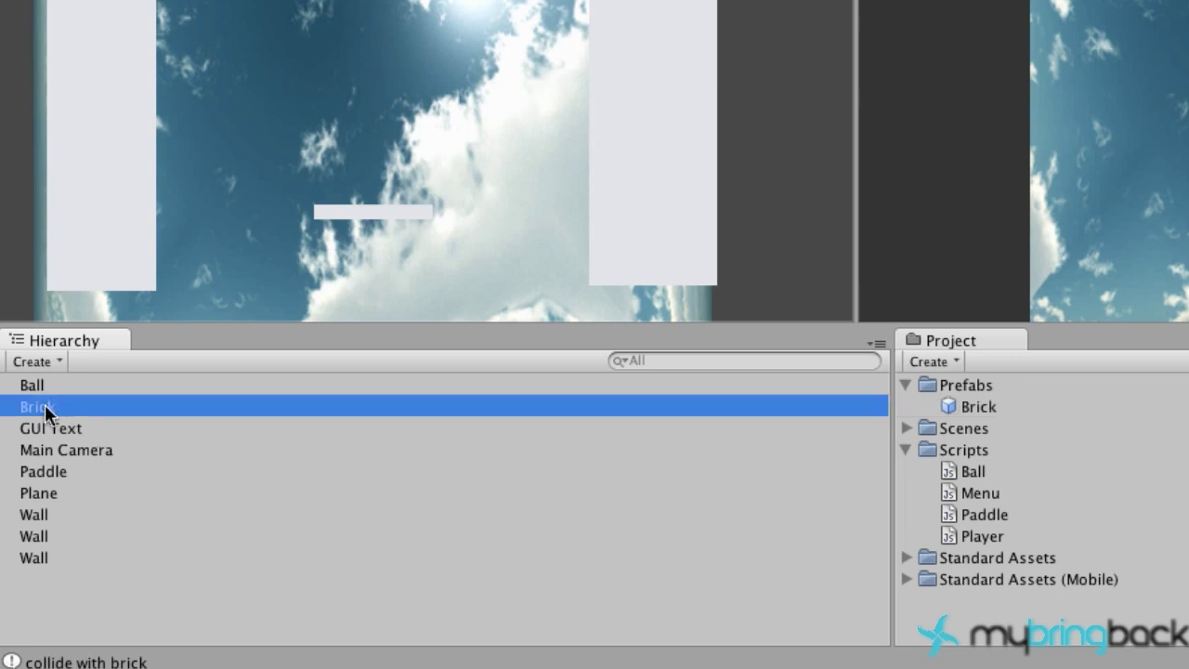
{"action": "key", "text": "super+d"}
{"action": "key", "text": "super+d"}
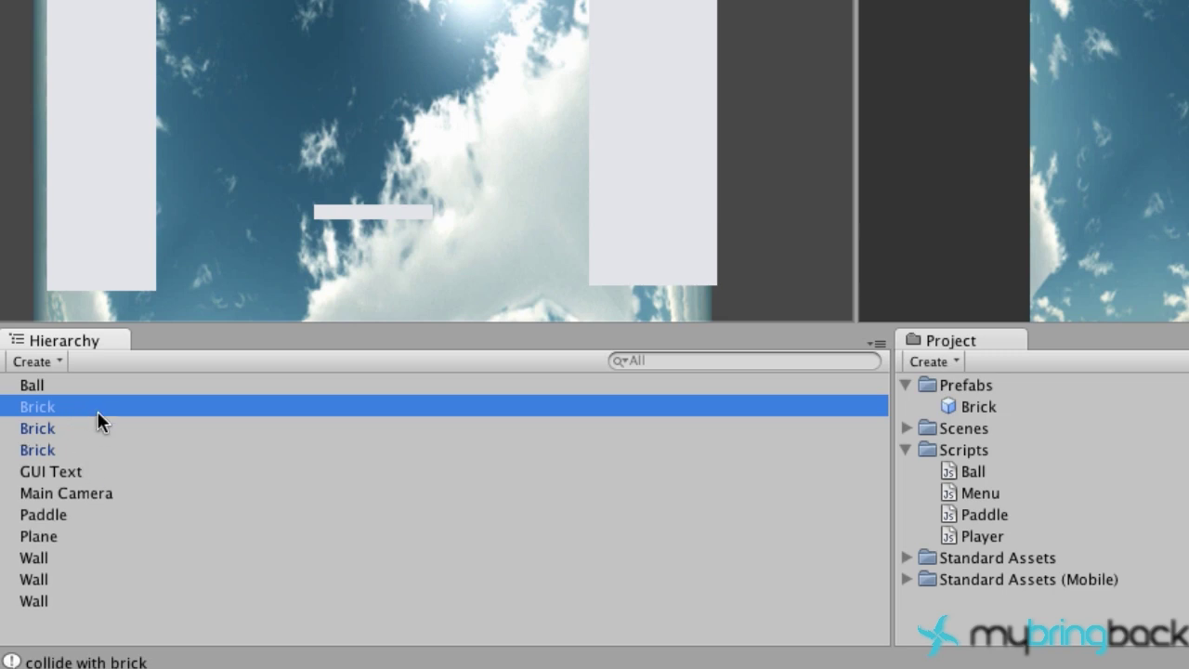
{"action": "key", "text": "super+d"}
{"action": "left_click", "coordinate": [111, 385]}
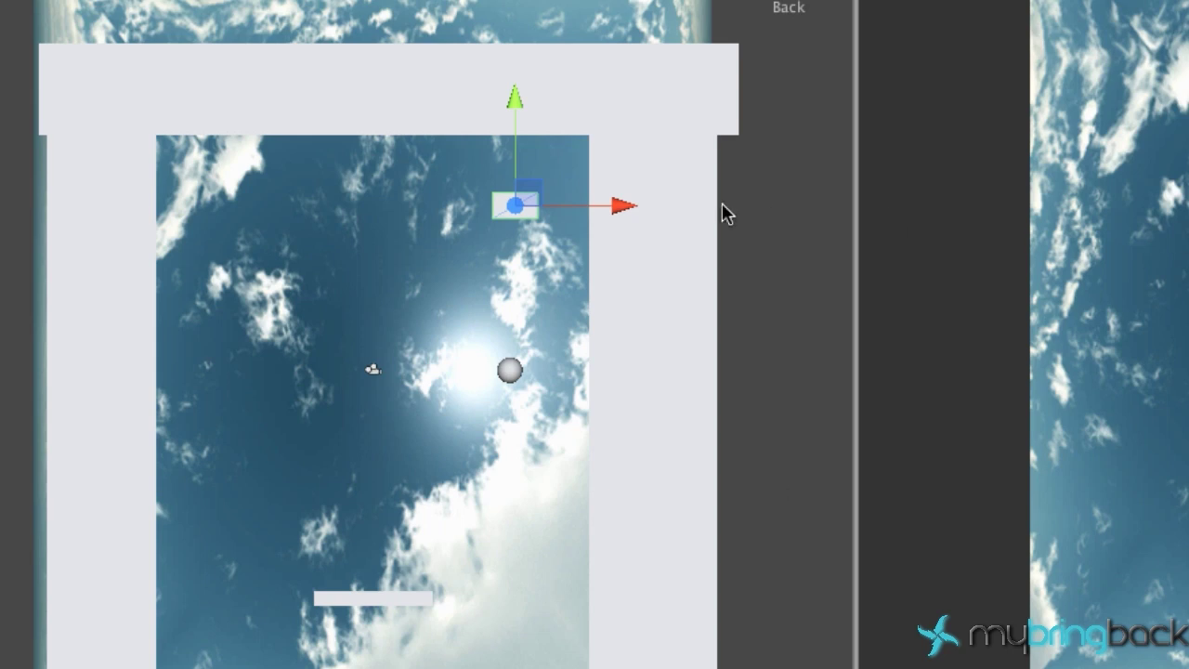
- Duplicate and spread the brick copies into a five-brick row under the top wall, then select the row
{"action": "left_click_drag", "start_coordinate": [623, 207], "coordinate": [313, 208]}
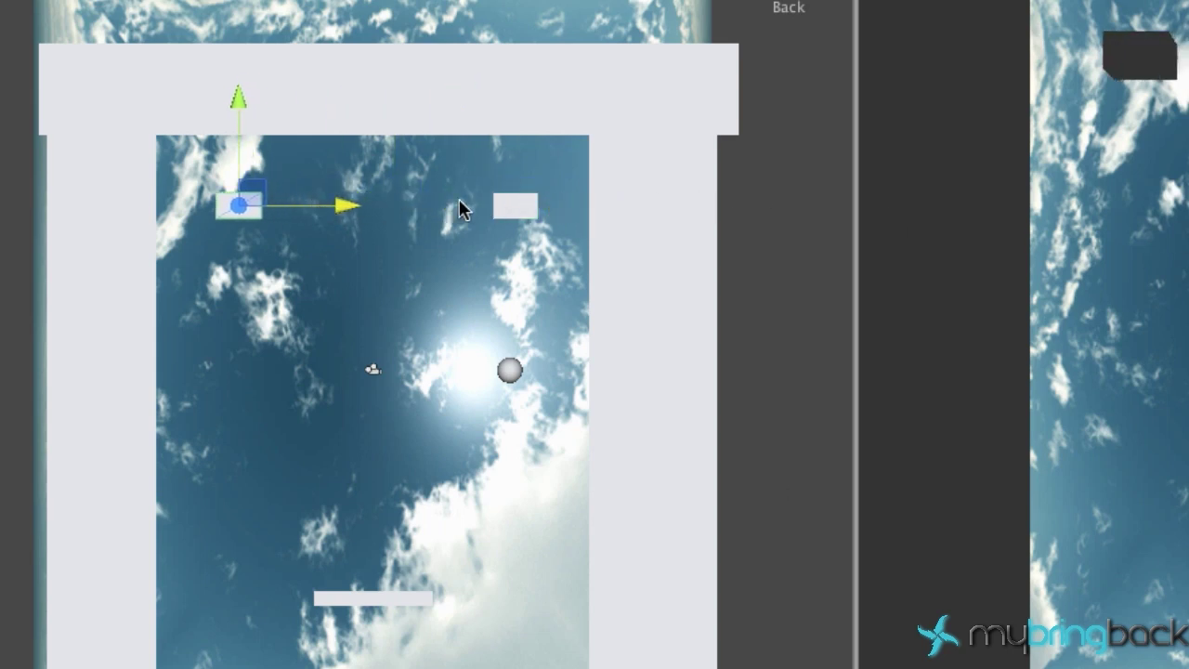
{"action": "left_click", "coordinate": [499, 207]}
{"action": "key", "text": "super+d"}
{"action": "left_click_drag", "start_coordinate": [613, 209], "coordinate": [425, 204]}
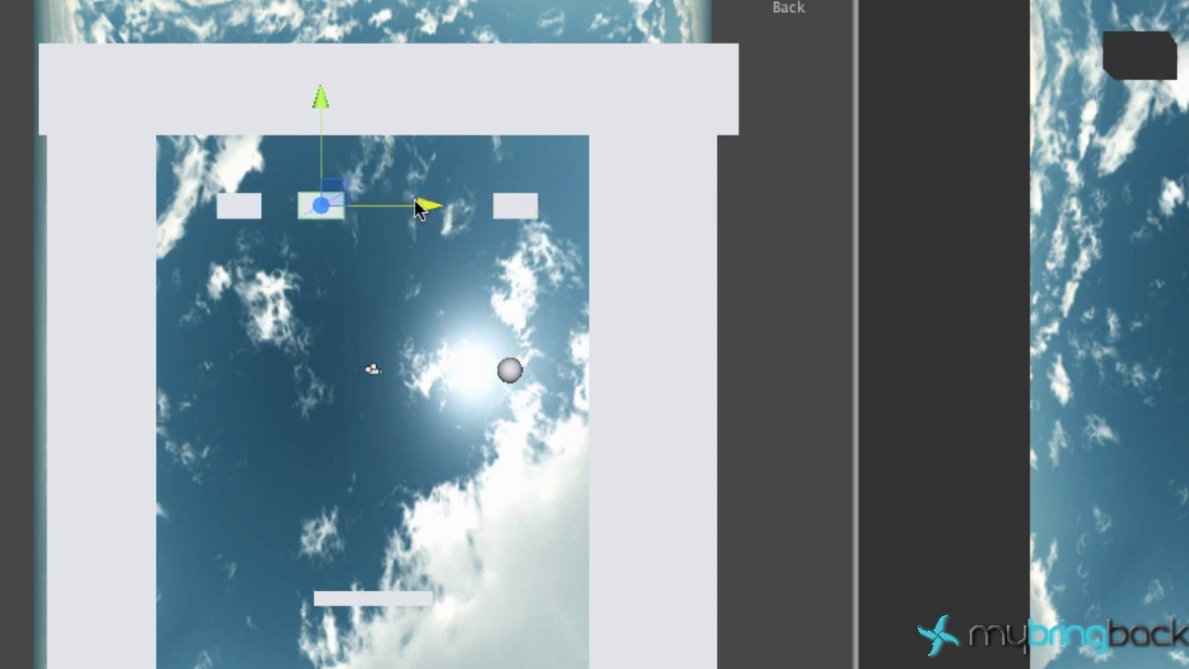
{"action": "left_click", "coordinate": [542, 214]}
{"action": "key", "text": "super+d"}
{"action": "left_click_drag", "start_coordinate": [613, 207], "coordinate": [658, 212]}
{"action": "key", "text": "super+d"}
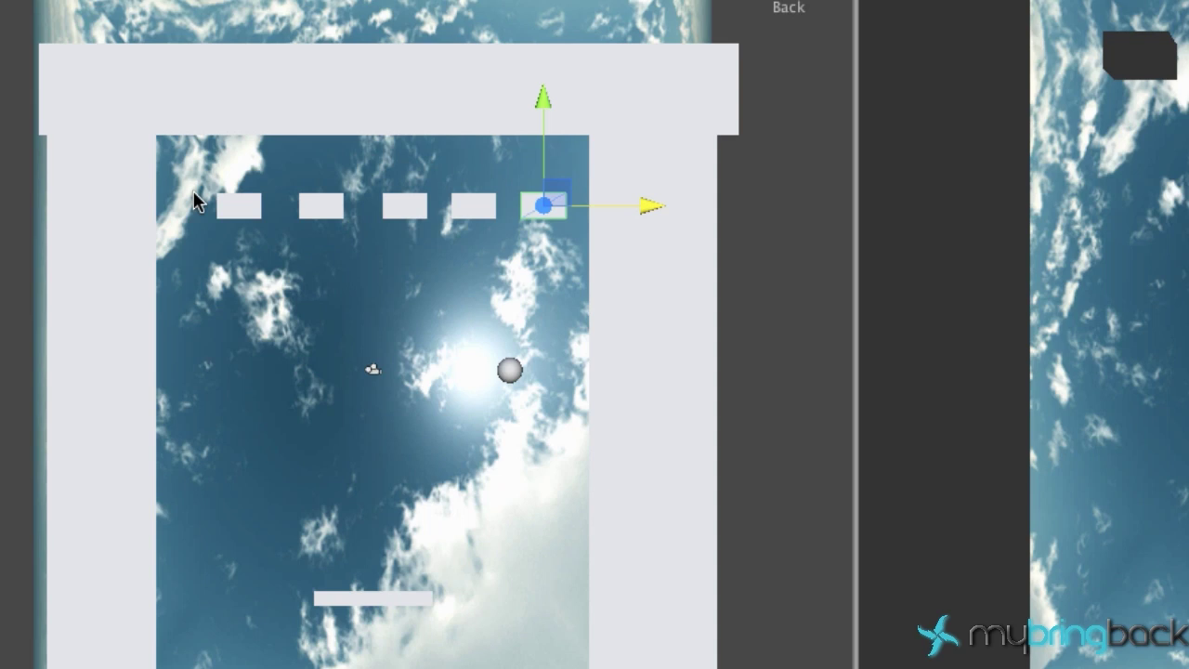
{"action": "left_click_drag", "start_coordinate": [194, 196], "coordinate": [573, 221]}
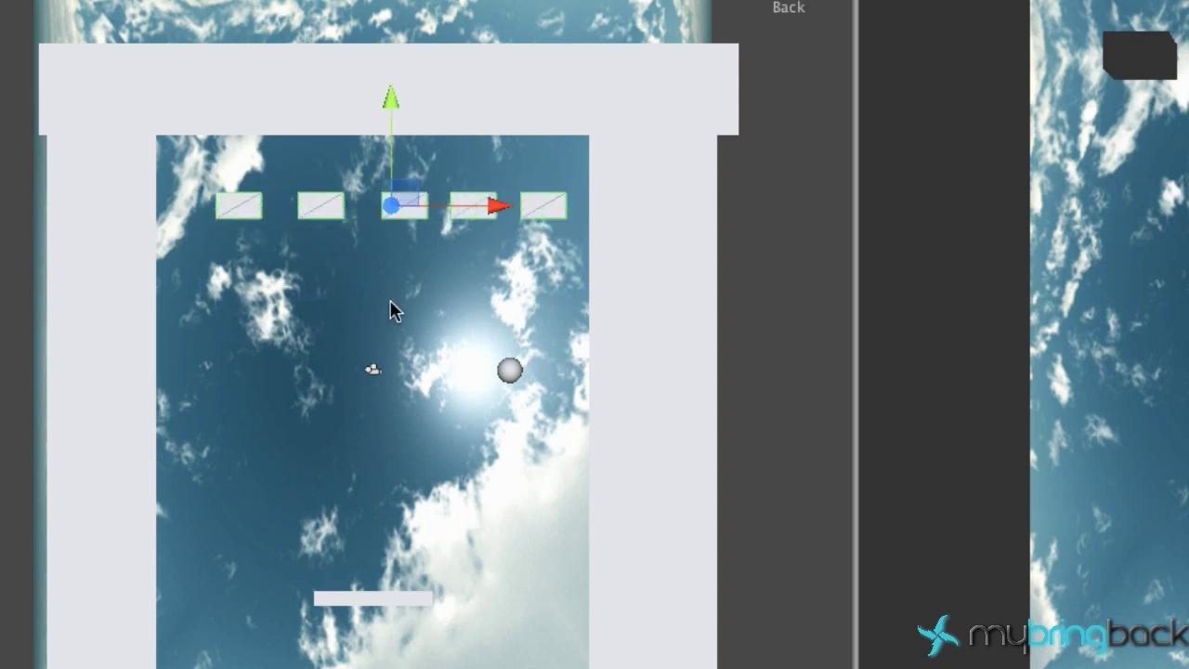
- Duplicate the five-brick row twice, moving copies down into second and third rows
{"action": "key", "text": "super+d"}
{"action": "left_click_drag", "start_coordinate": [392, 100], "coordinate": [391, 233]}
{"action": "key", "text": "super+d"}
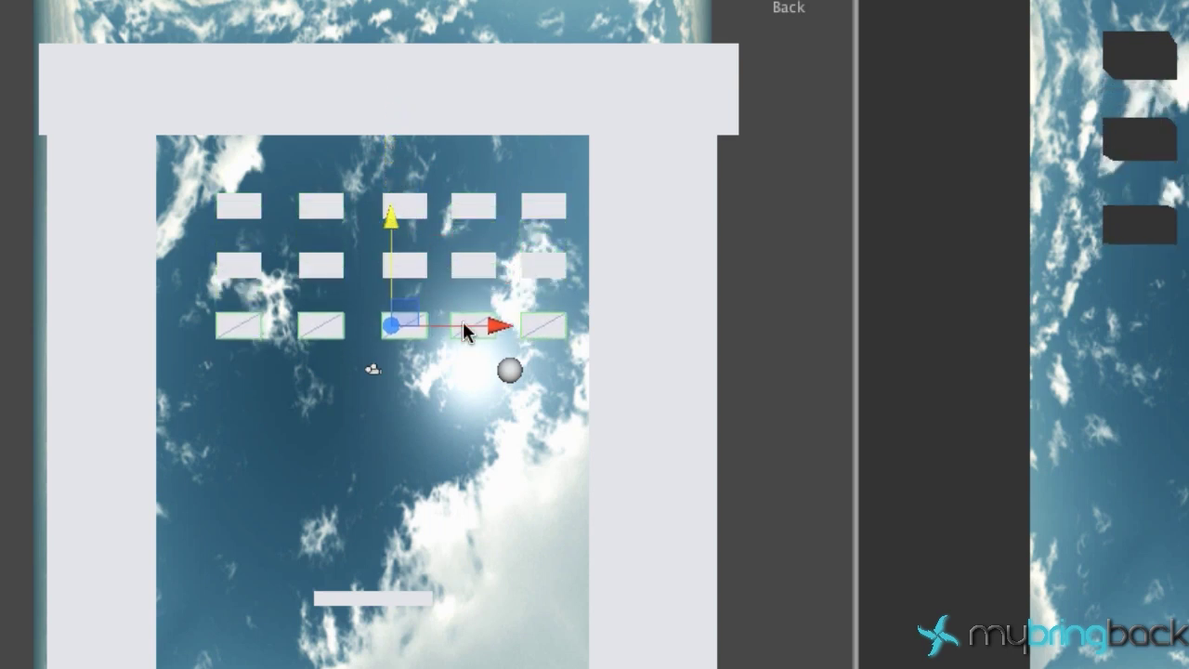
- Select all fifteen bricks and nudge the grid slightly left and up
{"action": "left_click_drag", "start_coordinate": [202, 194], "coordinate": [347, 340]}
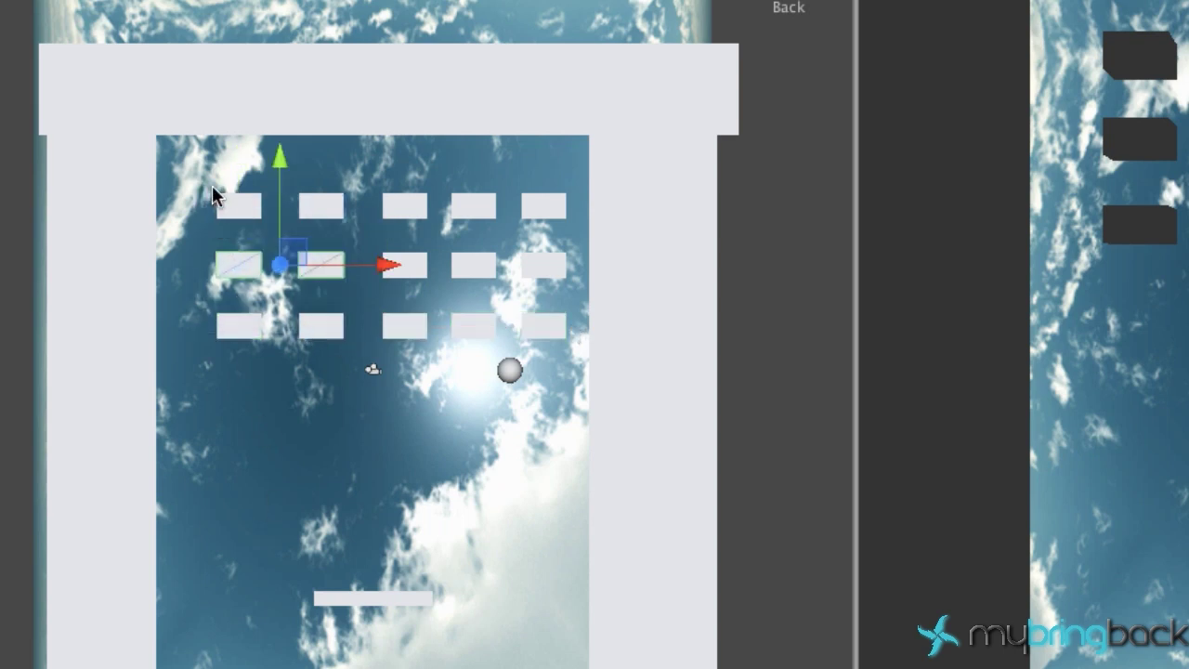
{"action": "left_click_drag", "start_coordinate": [218, 191], "coordinate": [567, 360]}
{"action": "left_click_drag", "start_coordinate": [496, 265], "coordinate": [473, 268]}
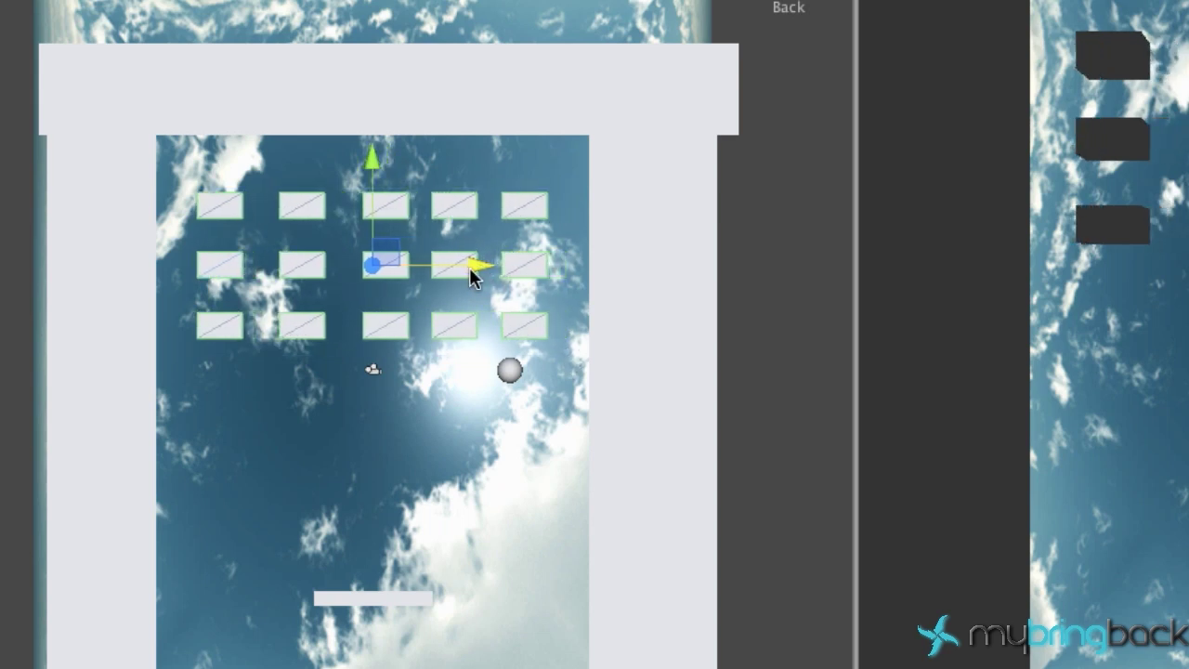
{"action": "left_click_drag", "start_coordinate": [364, 161], "coordinate": [371, 151]}
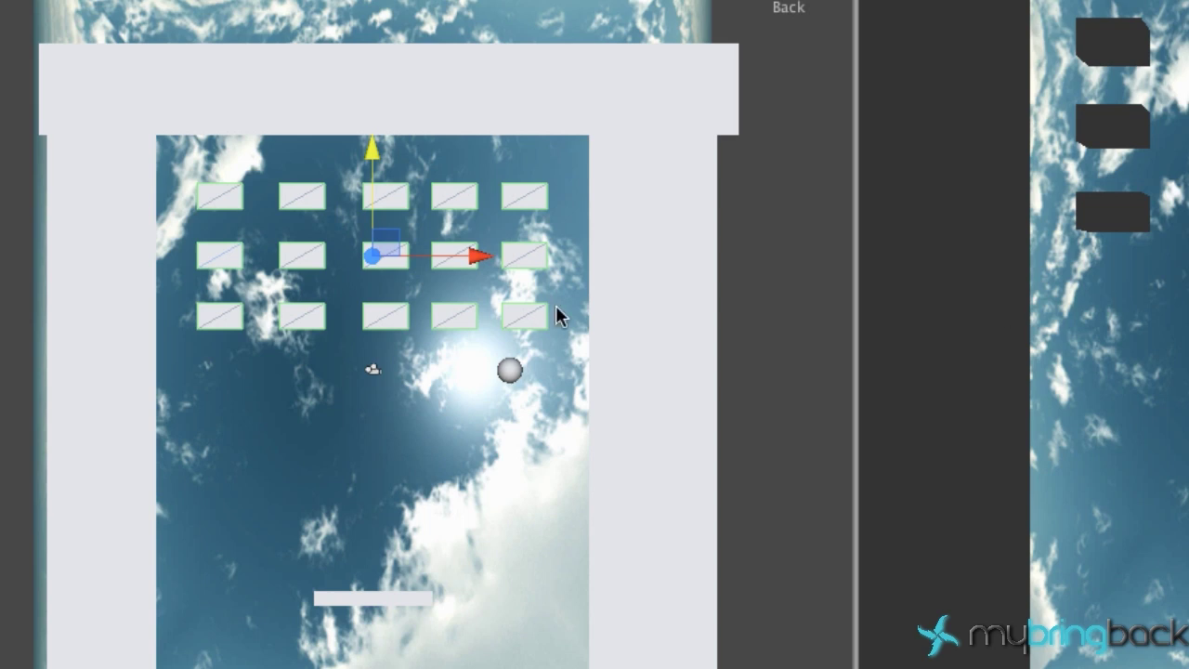
- Stretch the second bottom-row brick wider to Scale X 3.128125 with the scale tool
{"action": "left_click", "coordinate": [434, 365]}
{"action": "left_click", "coordinate": [303, 319]}
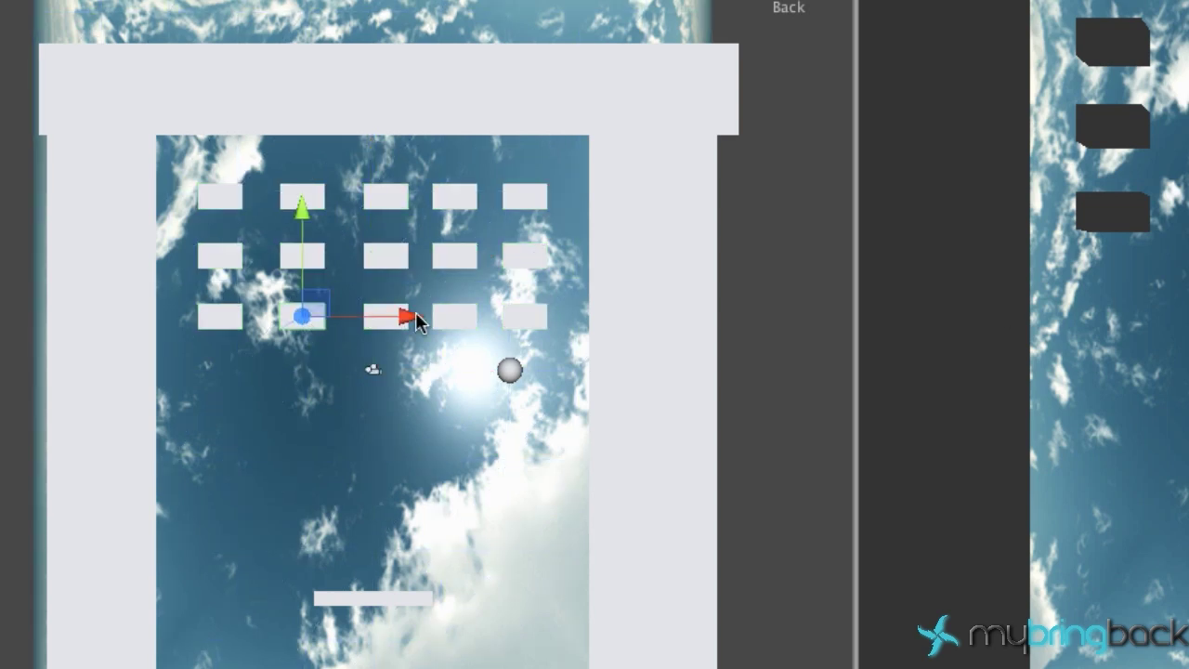
{"action": "key", "text": "r"}
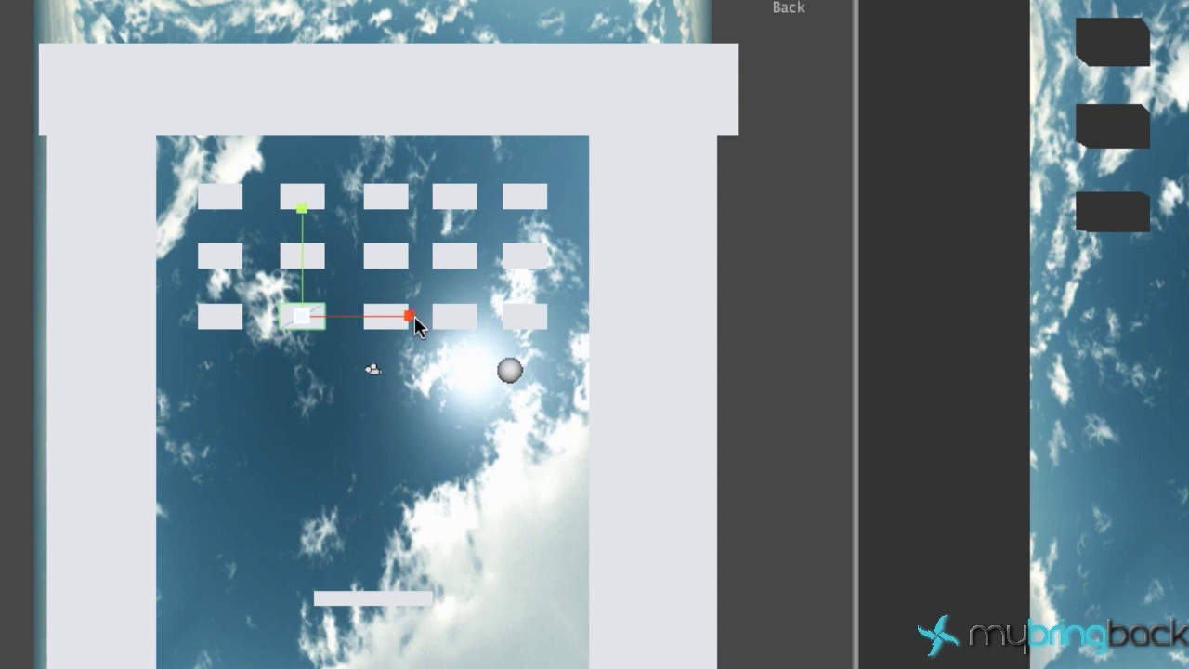
{"action": "left_click_drag", "start_coordinate": [414, 316], "coordinate": [517, 328]}
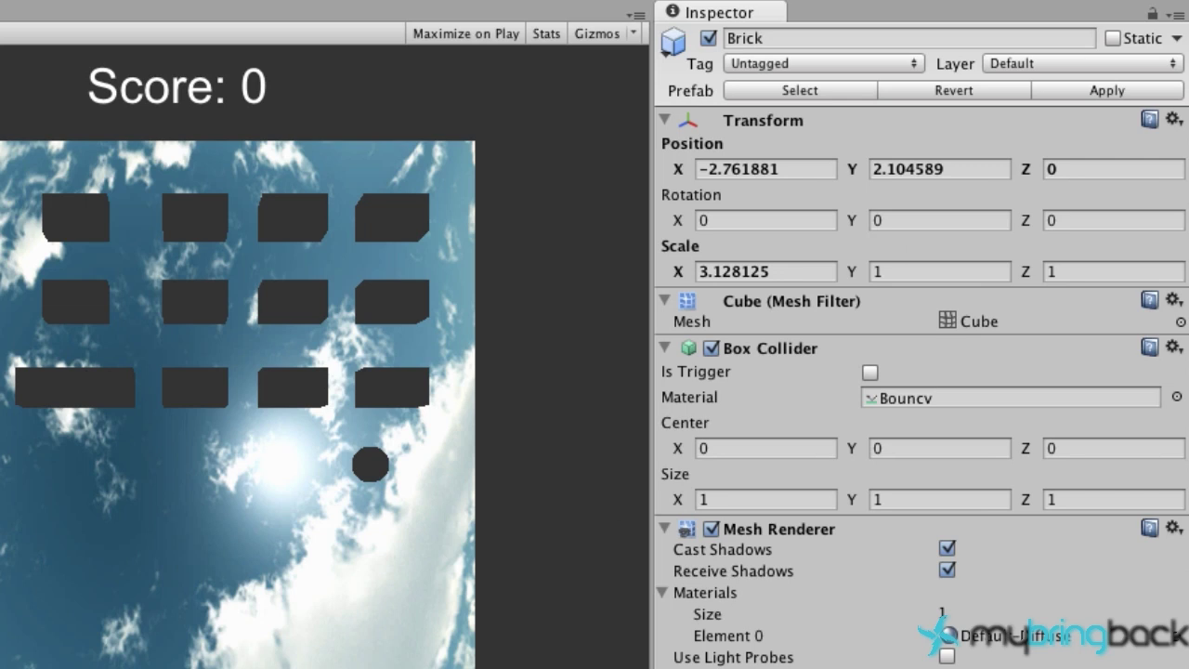
- Apply the new width to the Brick prefab, then reduce the prefab's Scale X to 2.18
{"action": "left_click", "coordinate": [1108, 92]}
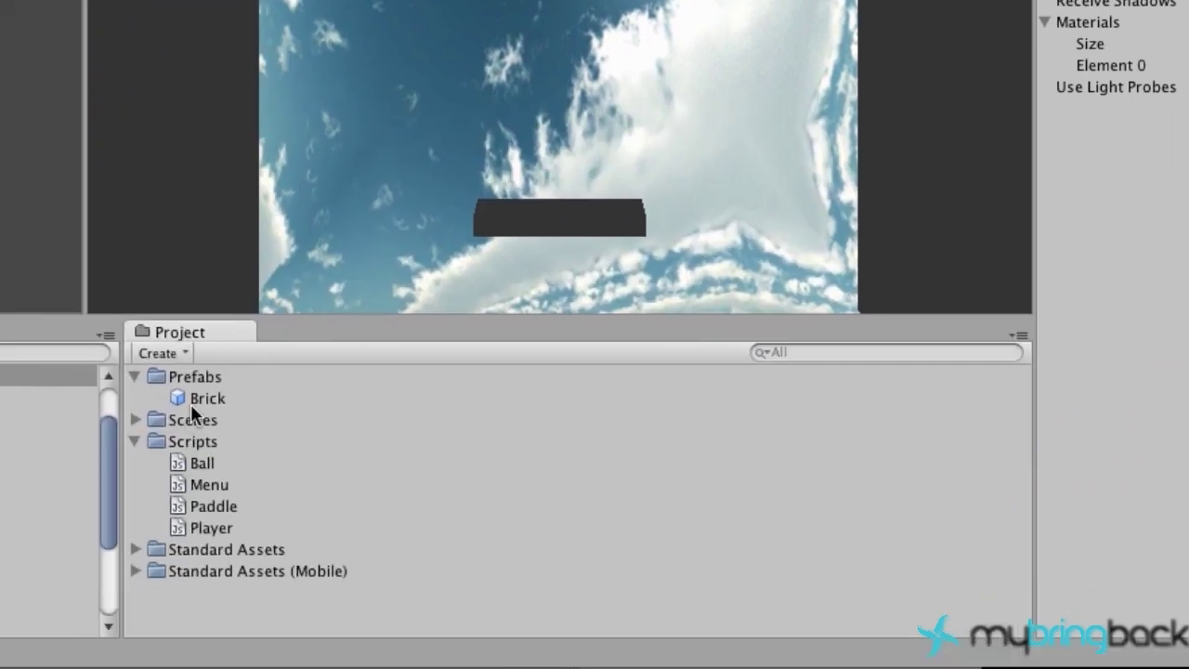
{"action": "left_click", "coordinate": [195, 398]}
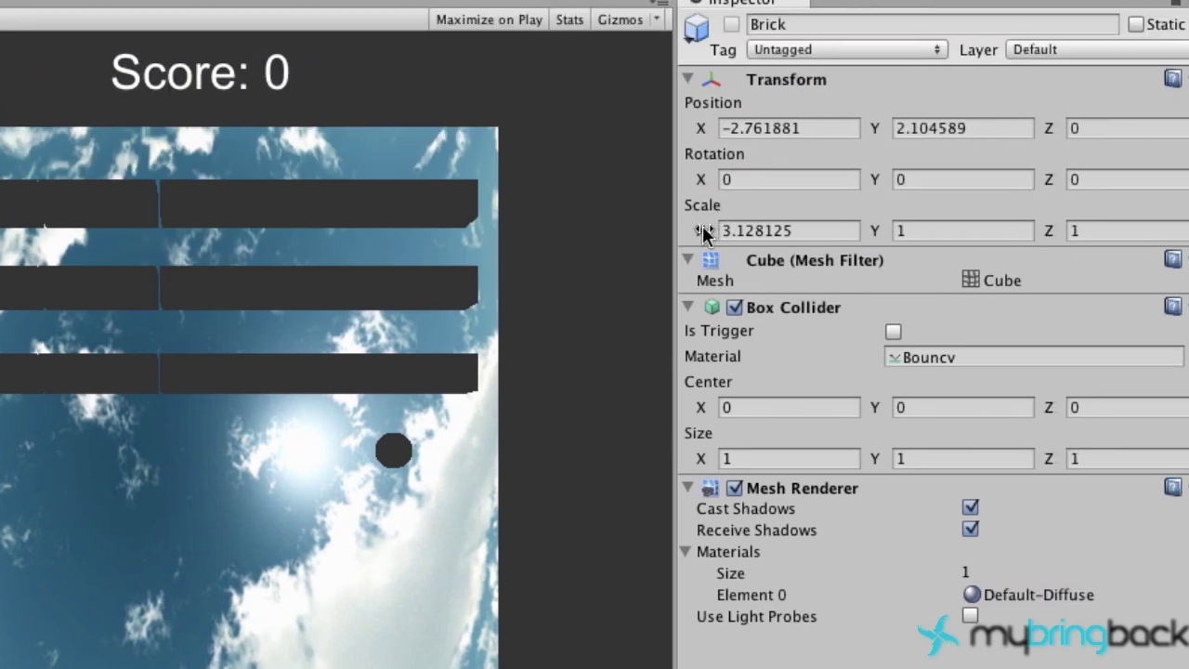
{"action": "left_click_drag", "start_coordinate": [699, 232], "coordinate": [641, 236]}
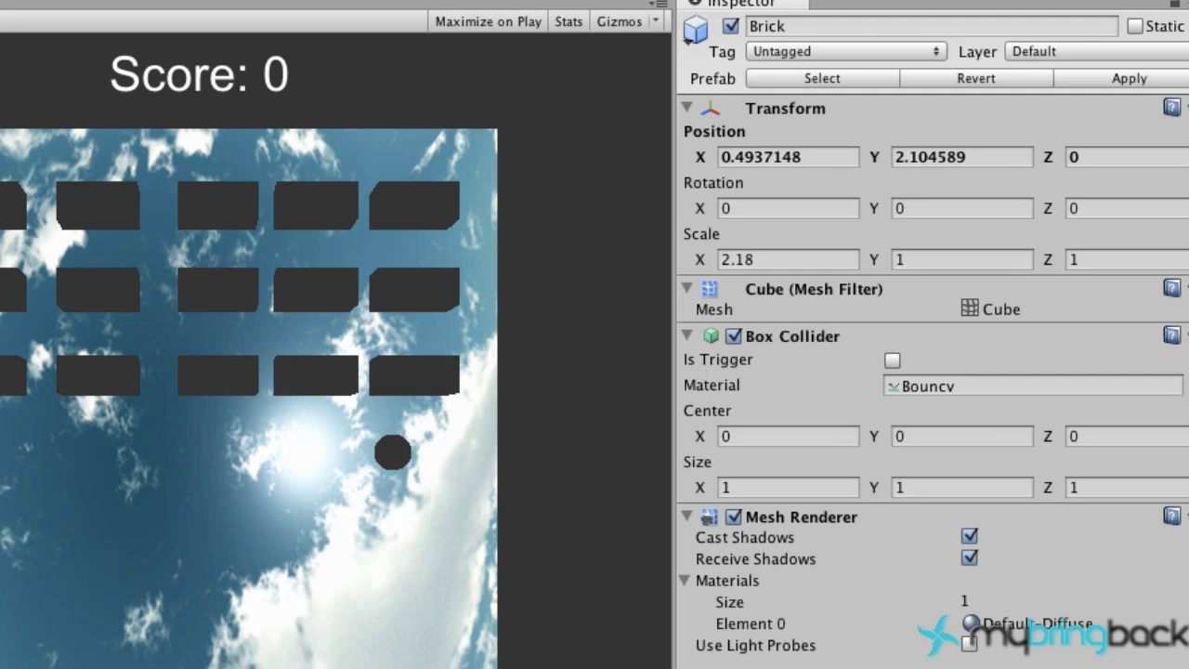
- Set the Brick prefab scale to X 2.350313 and Y 1.650001, and apply it
{"action": "mouse_move", "coordinate": [701, 259]}
{"action": "left_mouse_down"}
{"action": "mouse_move", "coordinate": [720, 259]}
{"action": "mouse_move", "coordinate": [707, 259]}
{"action": "left_mouse_up"}
{"action": "left_click_drag", "start_coordinate": [874, 259], "coordinate": [885, 259]}
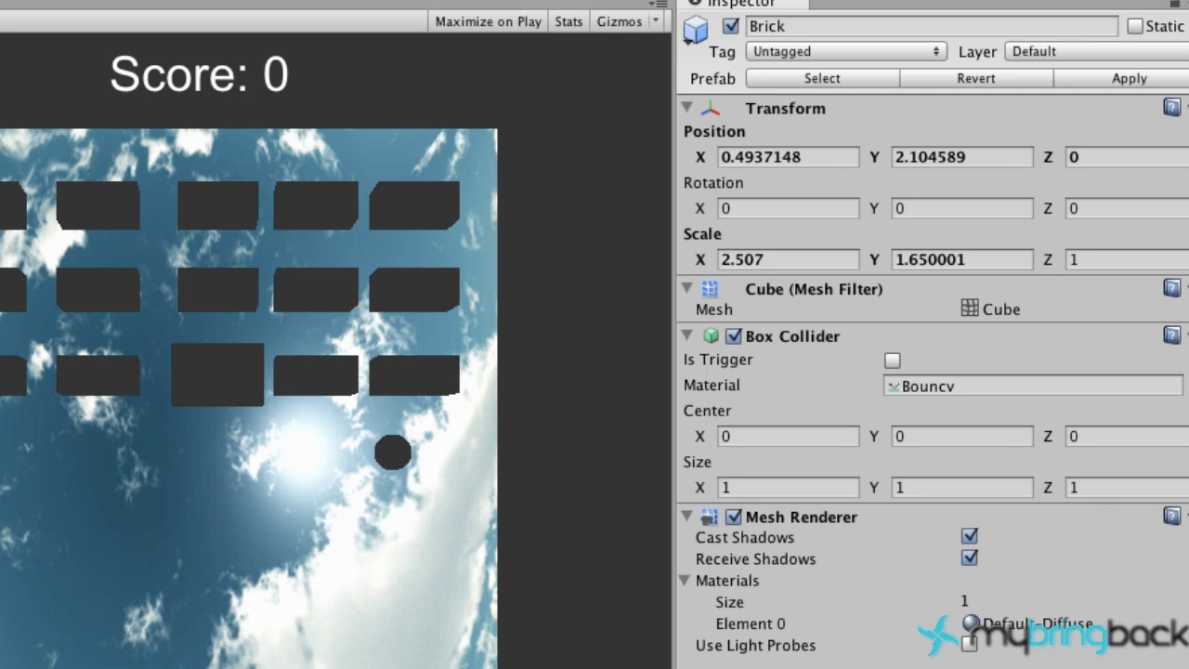
{"action": "left_click_drag", "start_coordinate": [701, 259], "coordinate": [694, 259]}
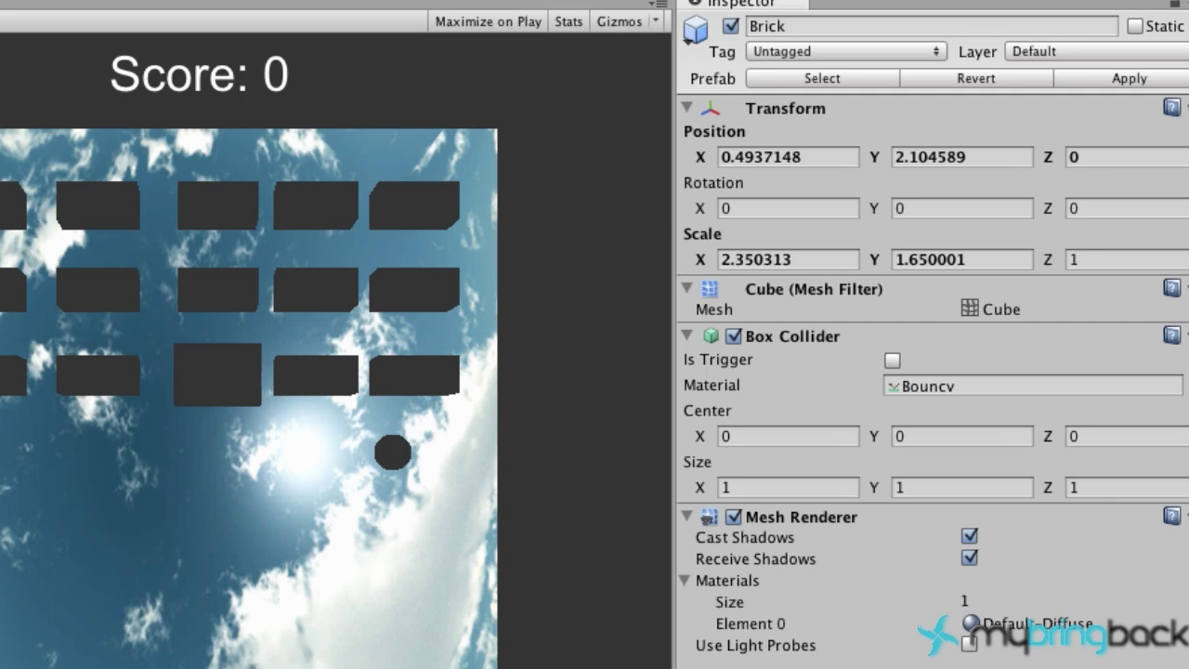
{"action": "left_click", "coordinate": [1096, 78]}
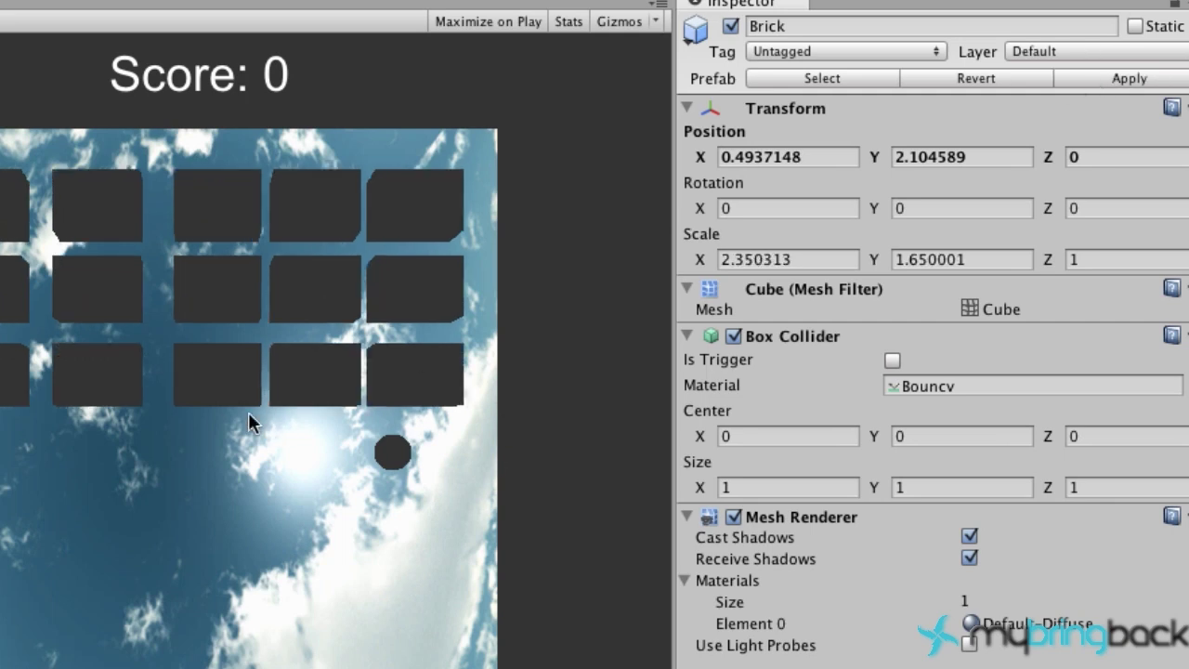